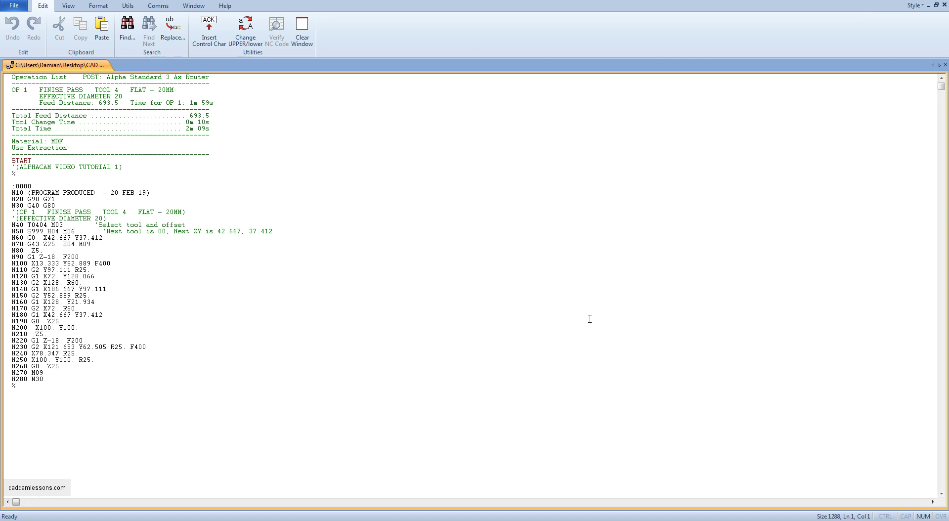
# Step: Highlight the opening % and the program number :0000 at the top of the program
pyautogui.click(603, 325)
pyautogui.click(33, 168)
pyautogui.click(13, 173)
pyautogui.click(62, 183)
pyautogui.doubleClick(10, 184)
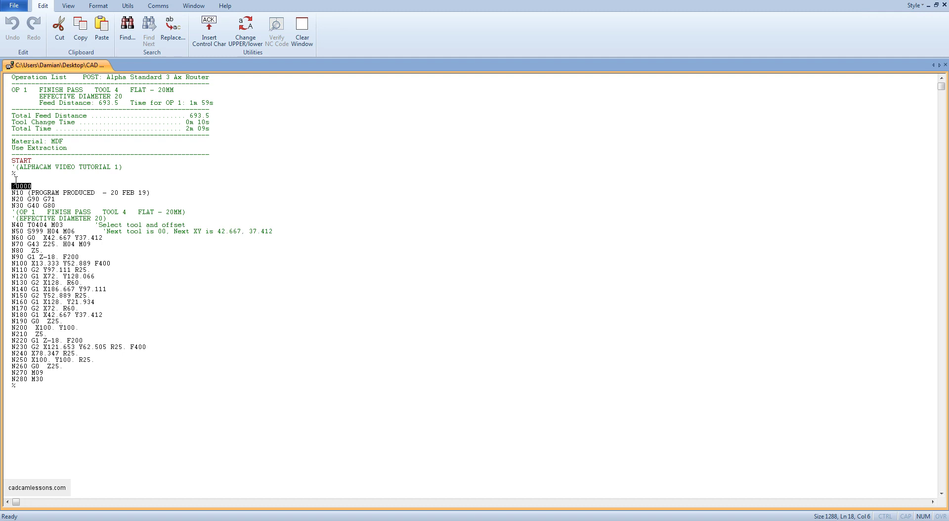
pyautogui.click(21, 198)
pyautogui.click(17, 205)
pyautogui.click(19, 206)
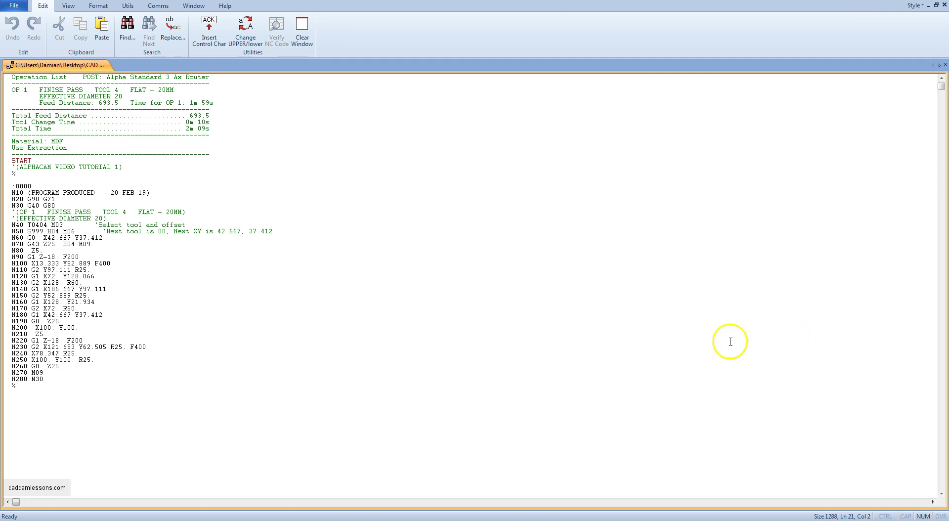
# Step: Add new N15 and N16 lines directly below the N10 block
pyautogui.doubleClick(16, 192)
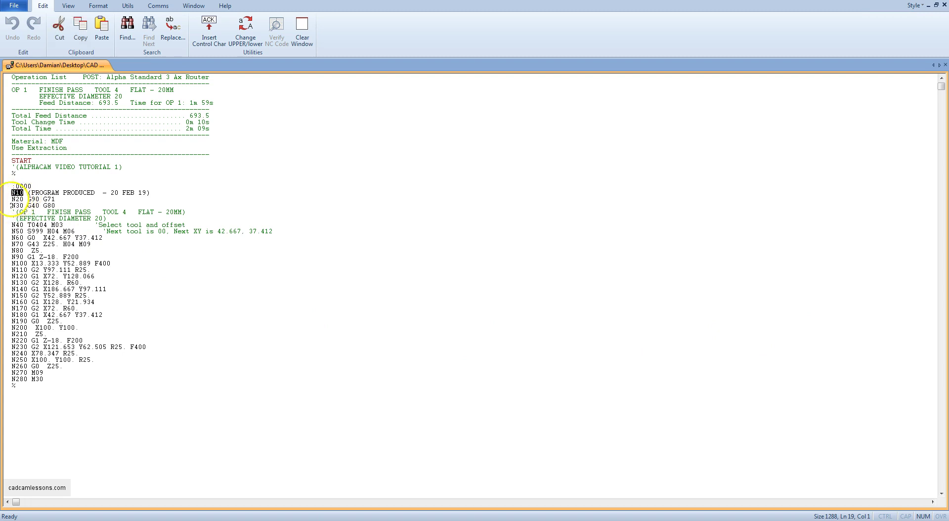
pyautogui.press('End')
pyautogui.press('Return')
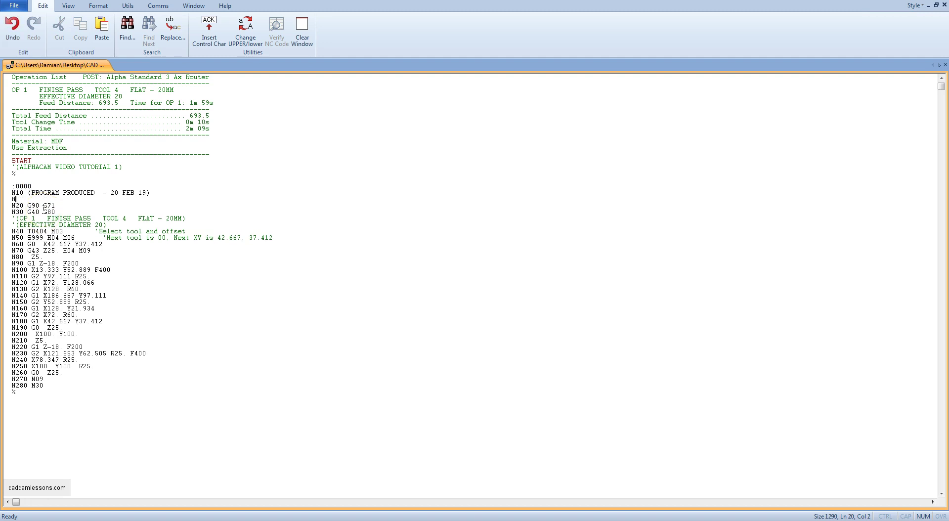
pyautogui.write('15')
pyautogui.press('Return')
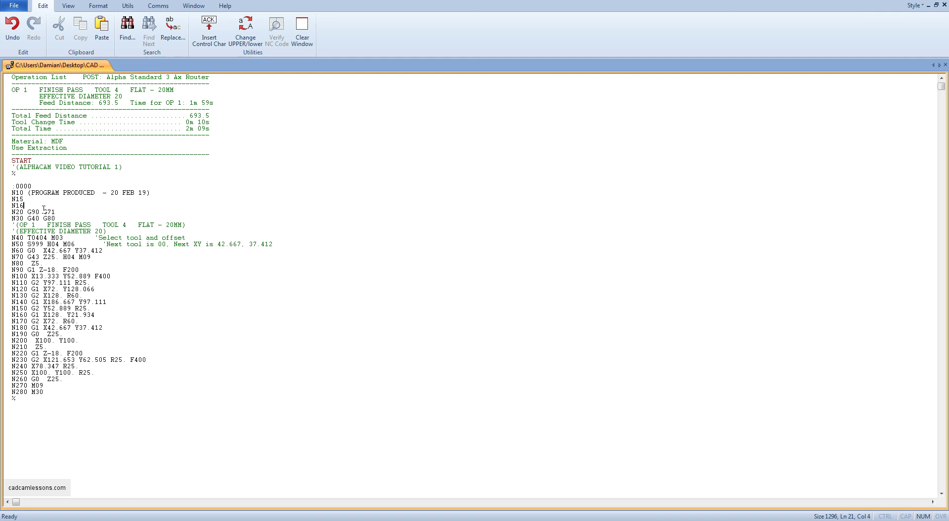
pyautogui.click(46, 206)
# Step: Enter N9999999 beneath the final %, with N10 on the line below it
pyautogui.click(20, 418)
pyautogui.write('N9999999')
pyautogui.click(64, 414)
pyautogui.write('N1')
pyautogui.write('0')
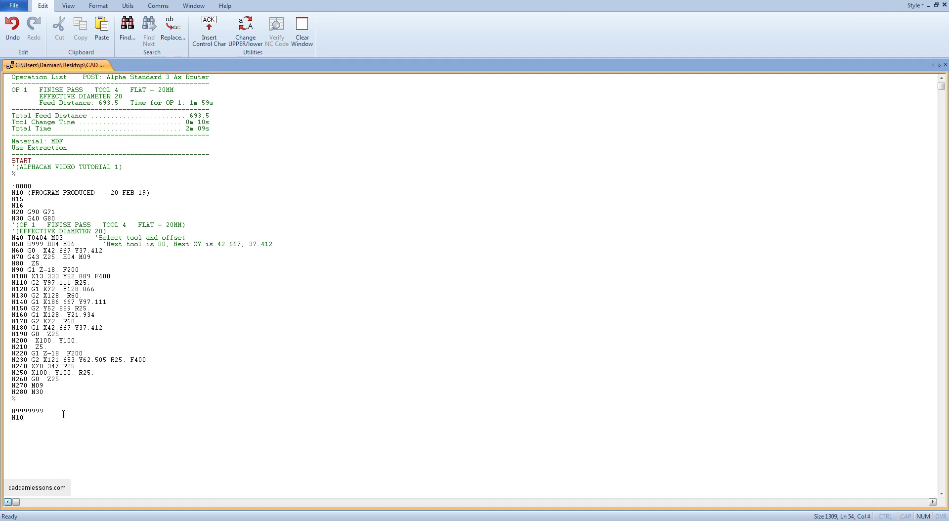